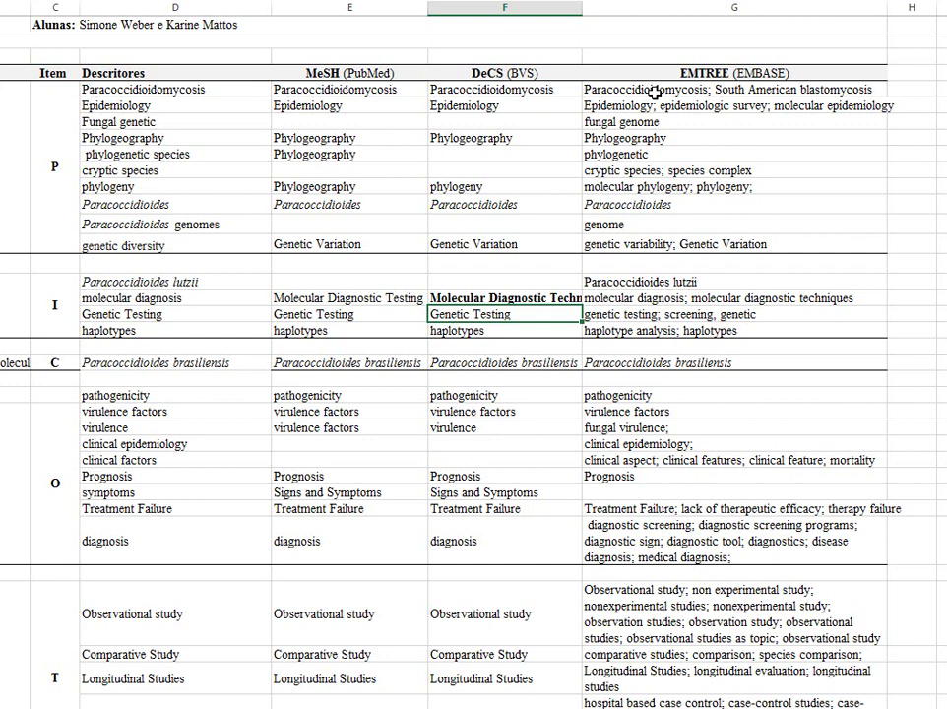
- Compare the Paracoccidioidomycosis entries across the Descritores, MeSH, DeCS and EMTREE columns
click(155, 89)
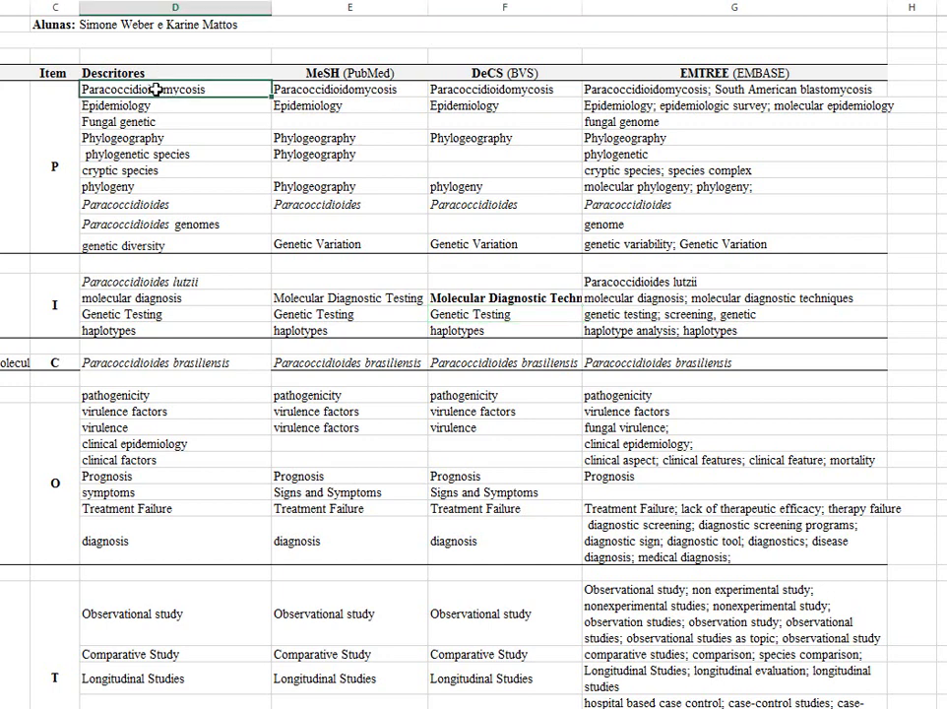
click(349, 92)
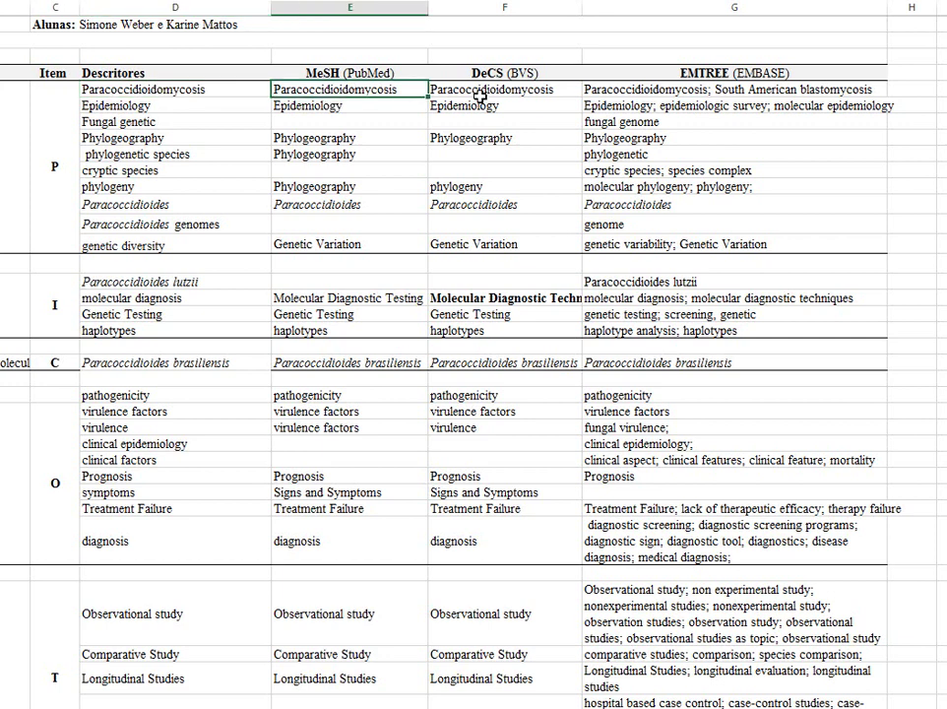
click(482, 92)
click(622, 87)
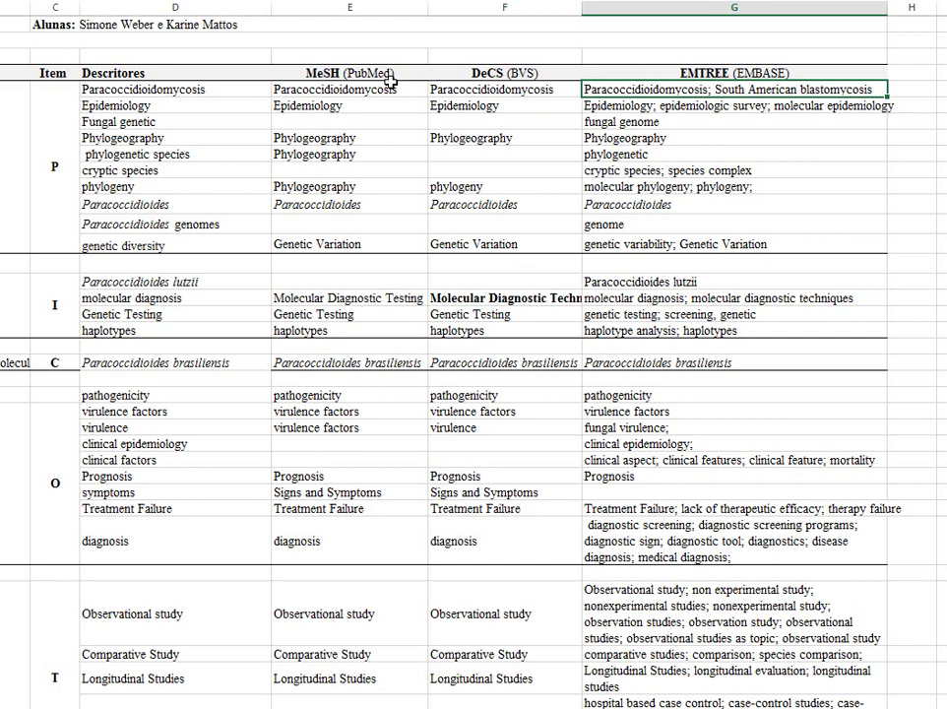
click(340, 75)
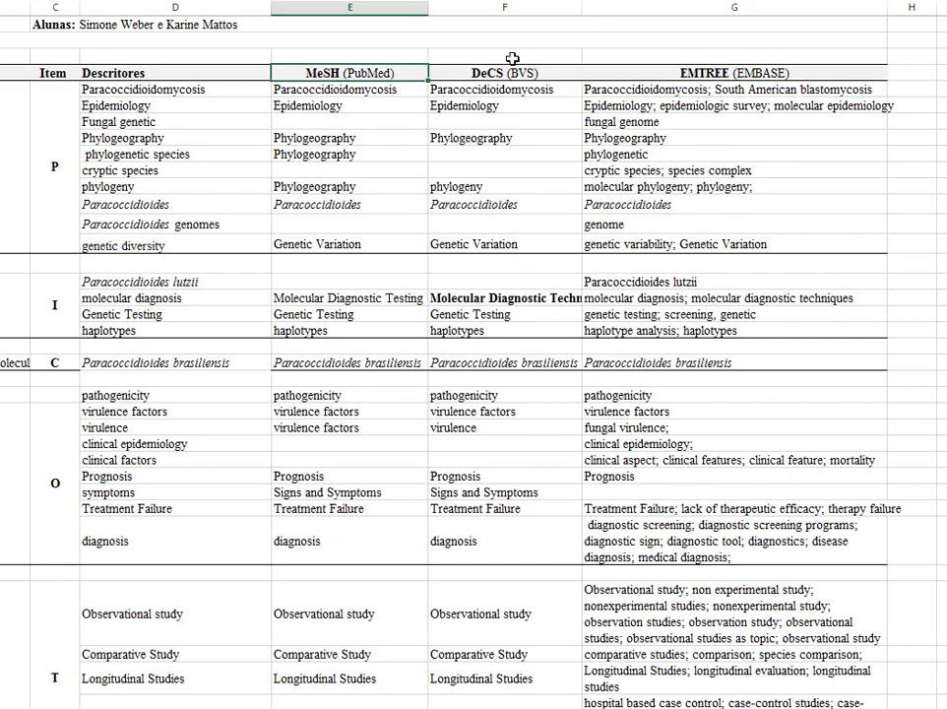
click(543, 78)
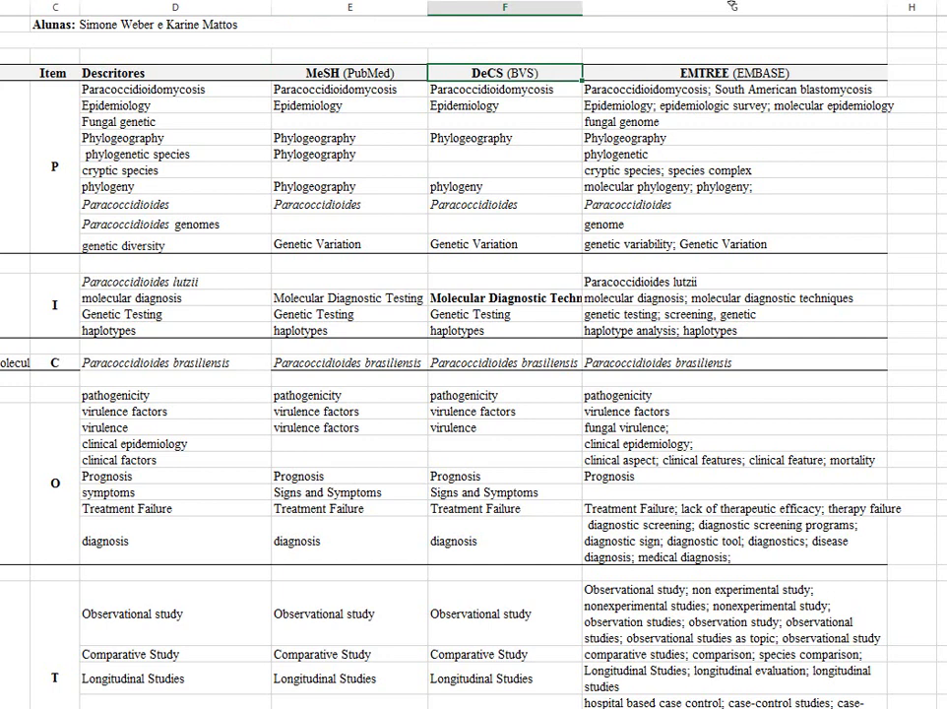
click(738, 71)
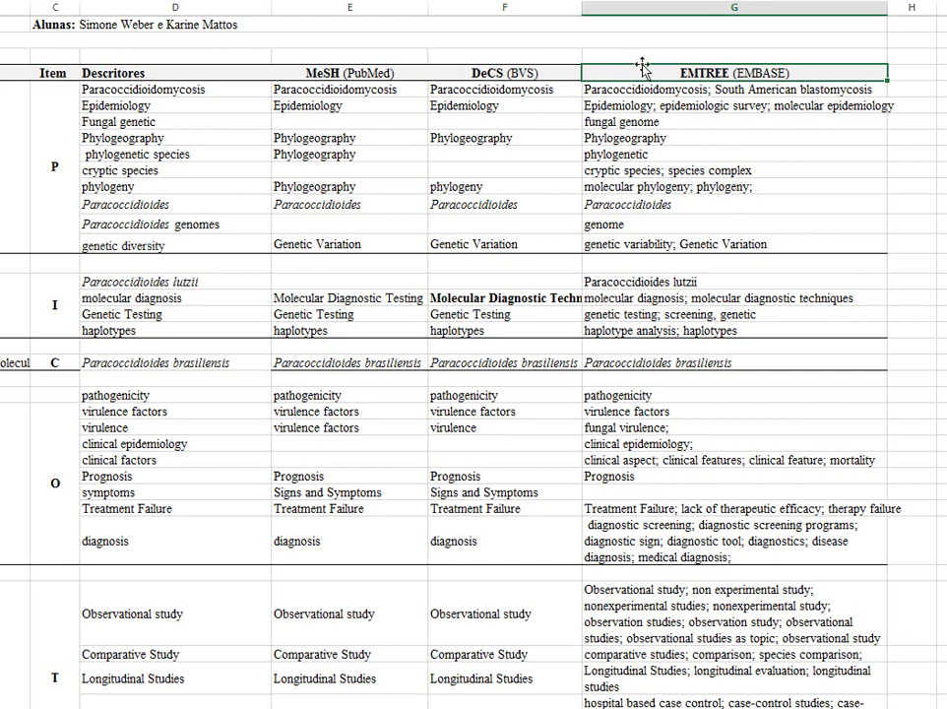
click(678, 91)
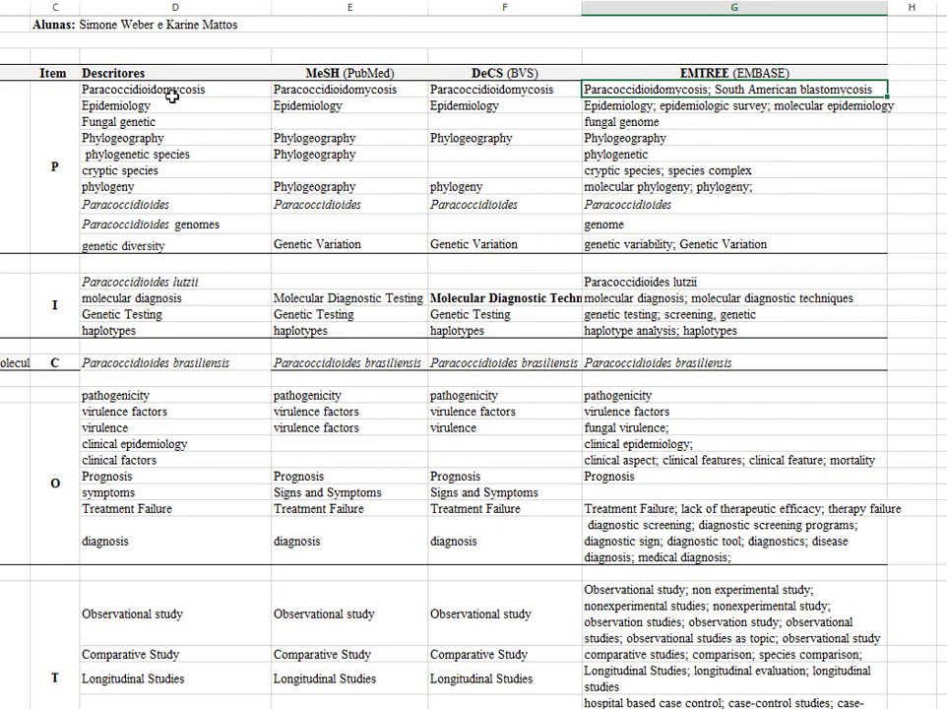
- Fill the Paracoccidioidomycosis cell in the Descritores column with yellow
click(128, 88)
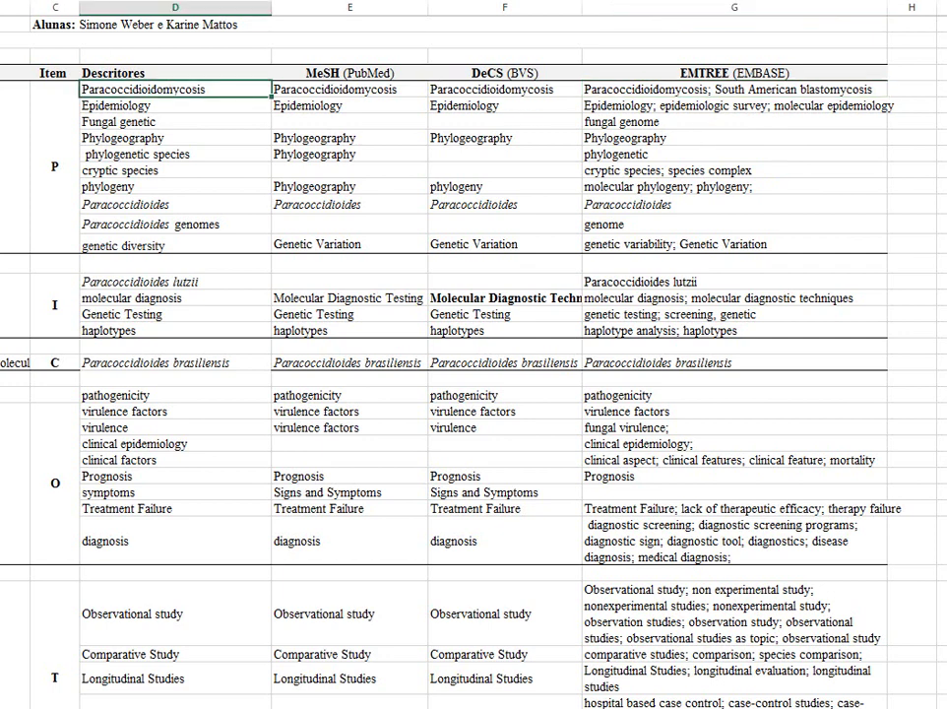
click(143, 119)
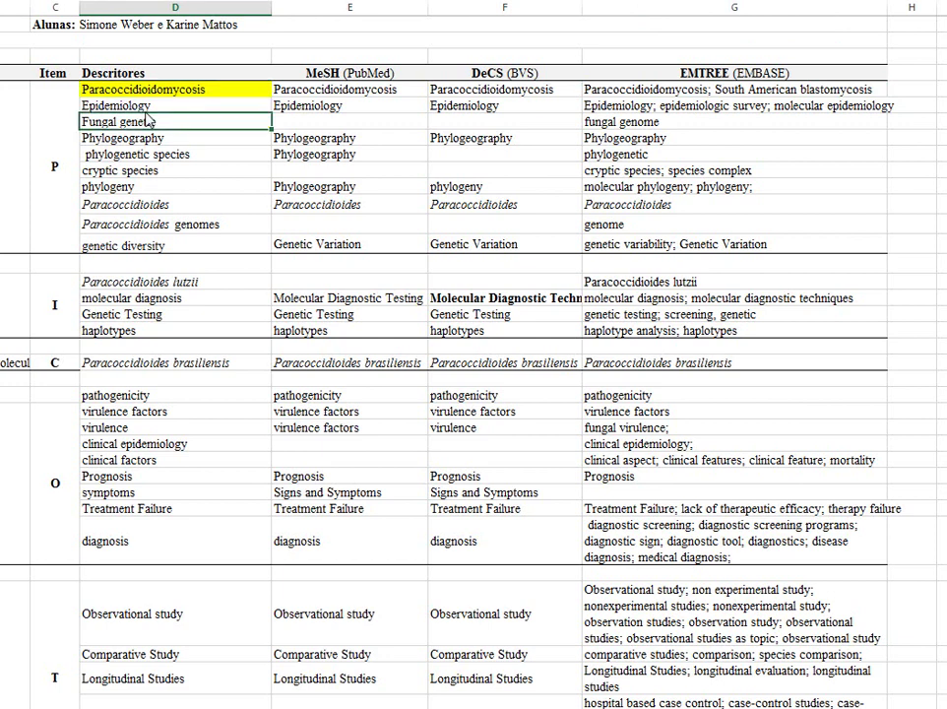
- Compare the Epidemiology and Fungal genetic descriptors with their MeSH, DeCS and EMTREE equivalents
click(147, 105)
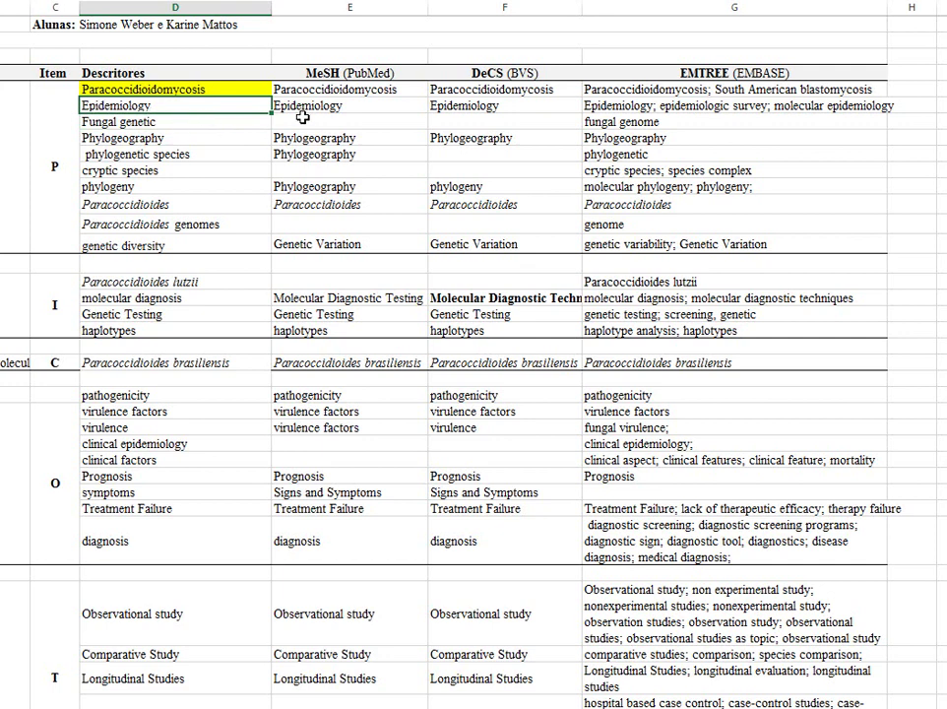
click(348, 109)
click(471, 106)
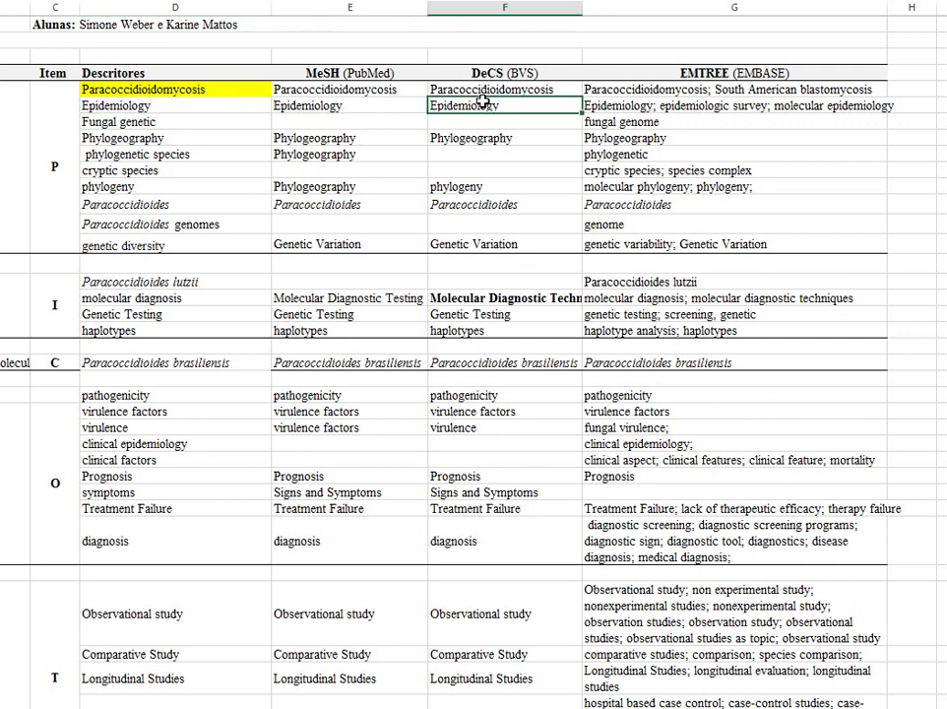
click(637, 109)
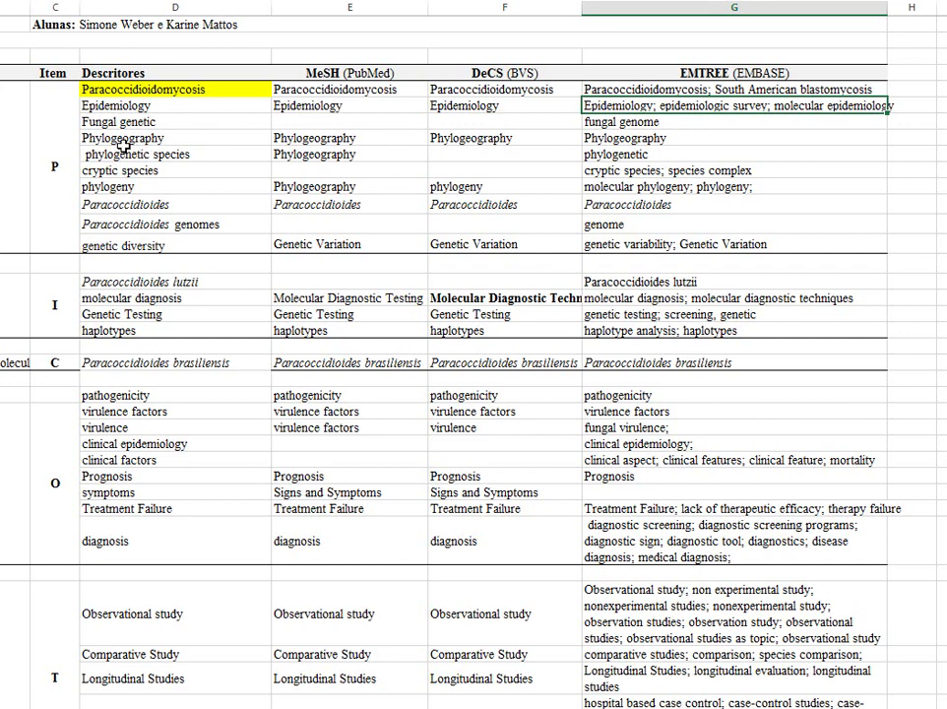
click(146, 121)
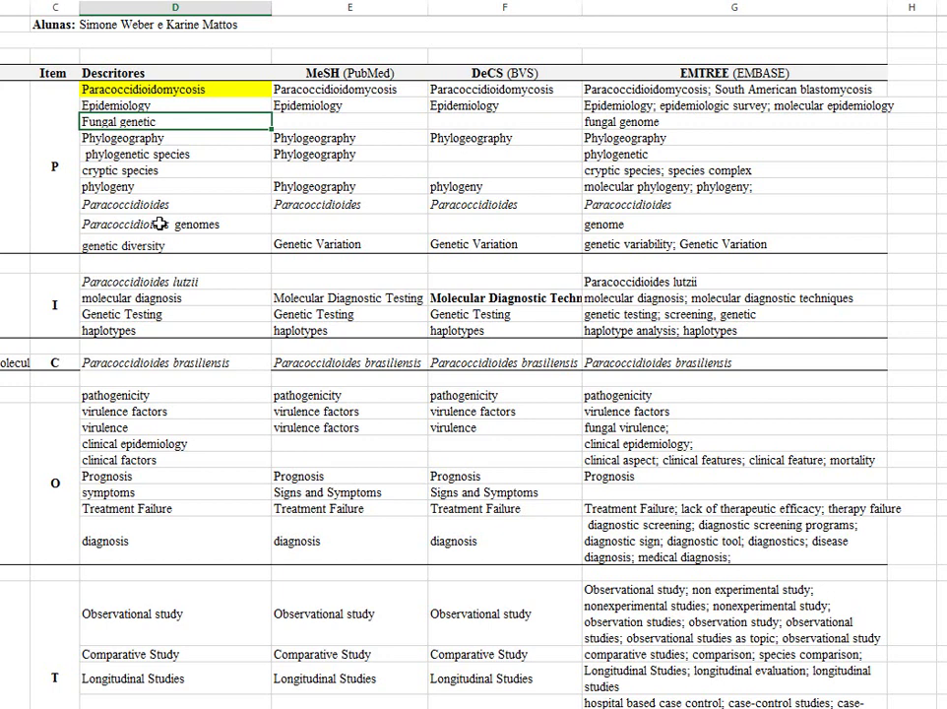
click(349, 120)
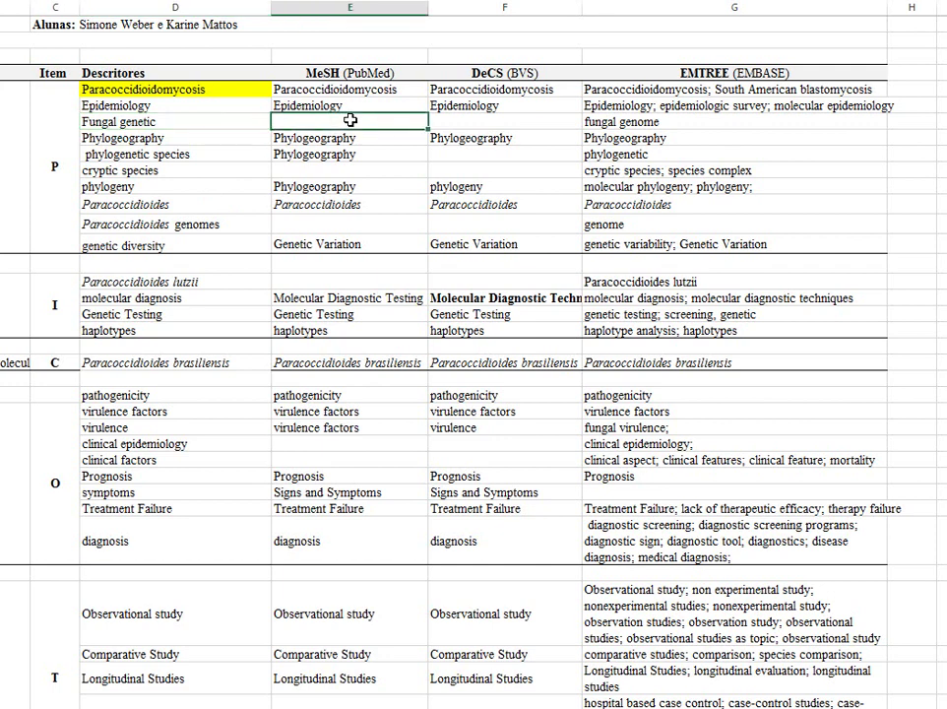
click(497, 123)
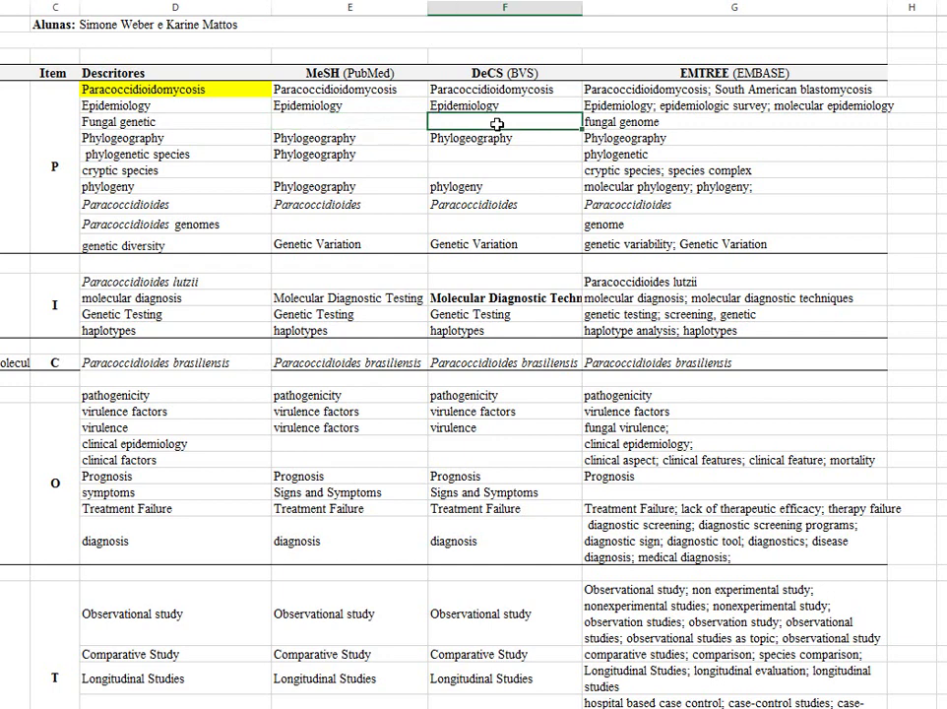
click(600, 122)
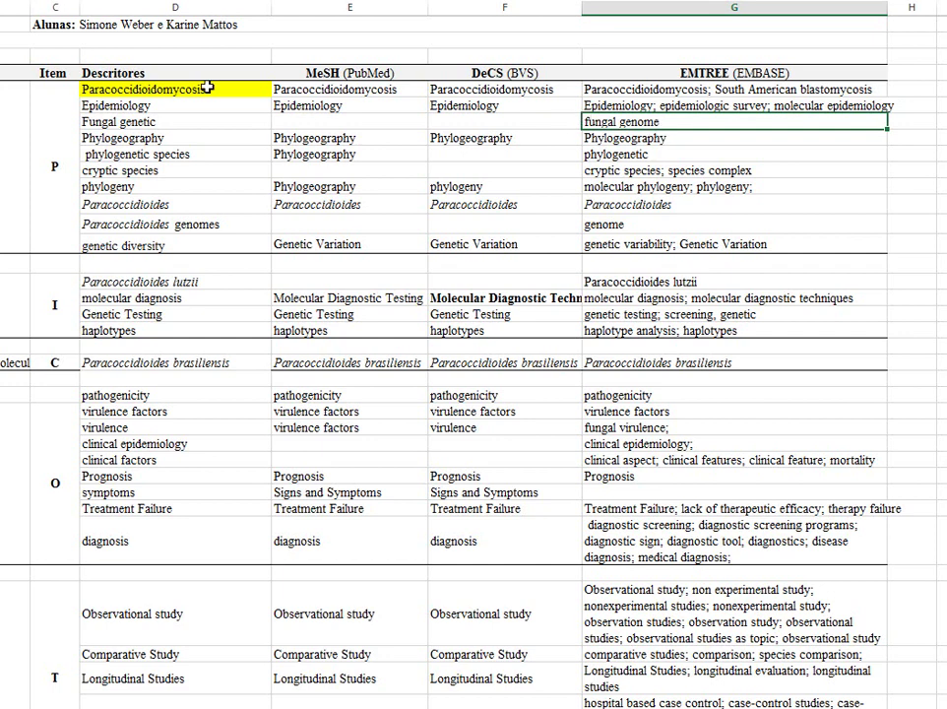
- Fill the Fungal genetic cell in the Descritores column with red and recheck its EMTREE and DeCS cells
click(120, 121)
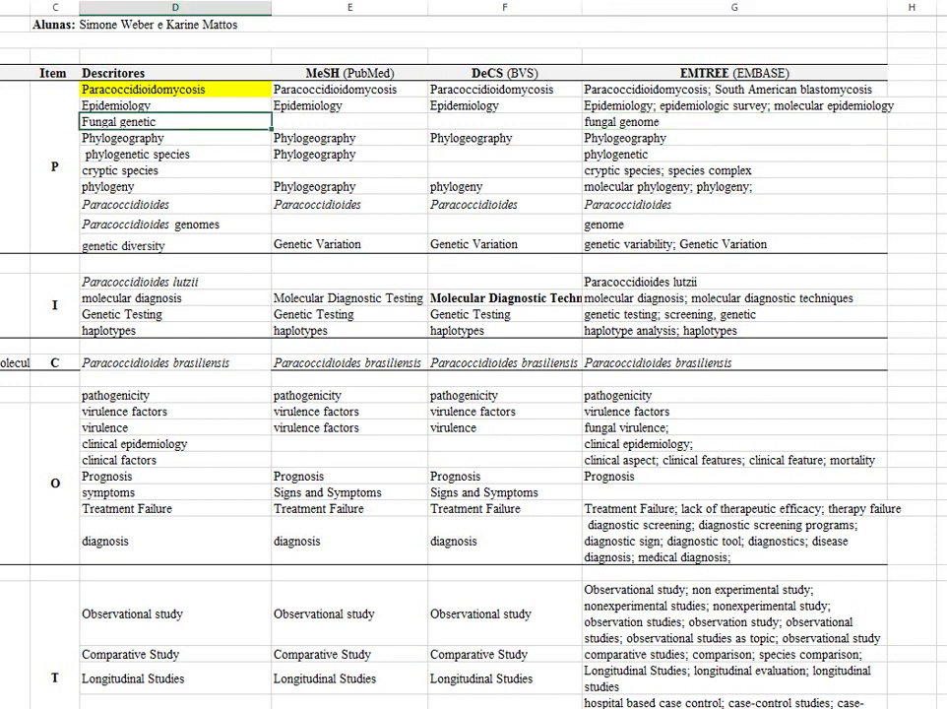
click(15, 84)
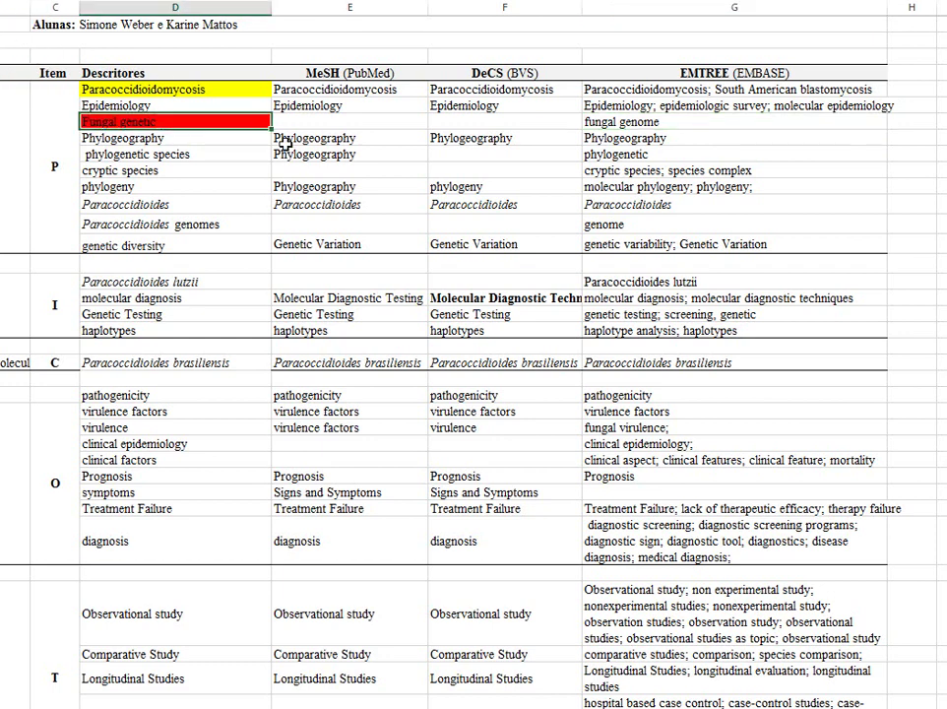
click(626, 123)
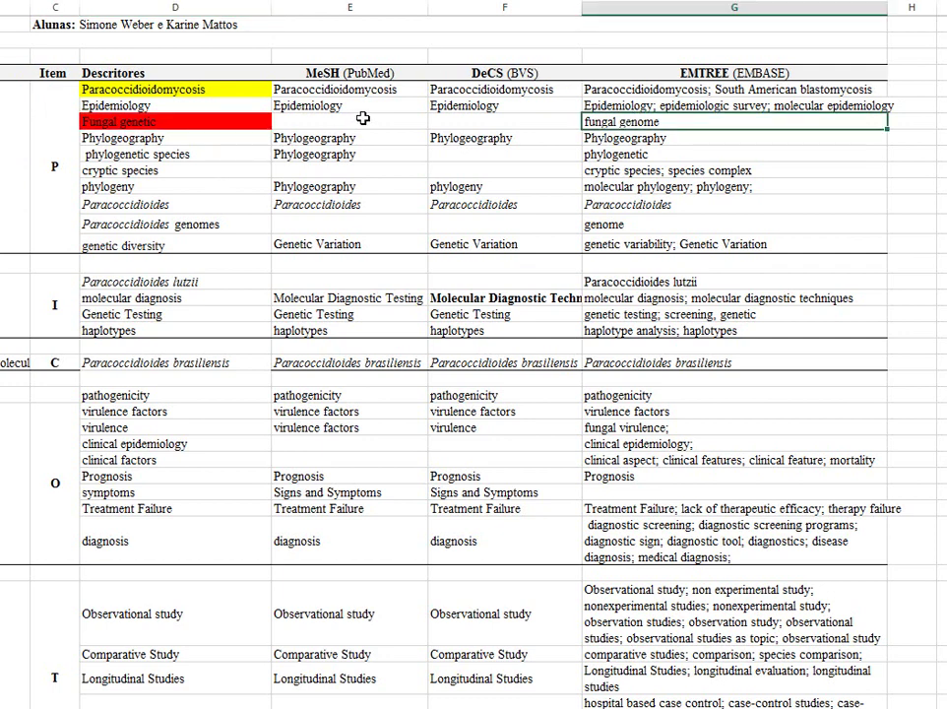
click(552, 121)
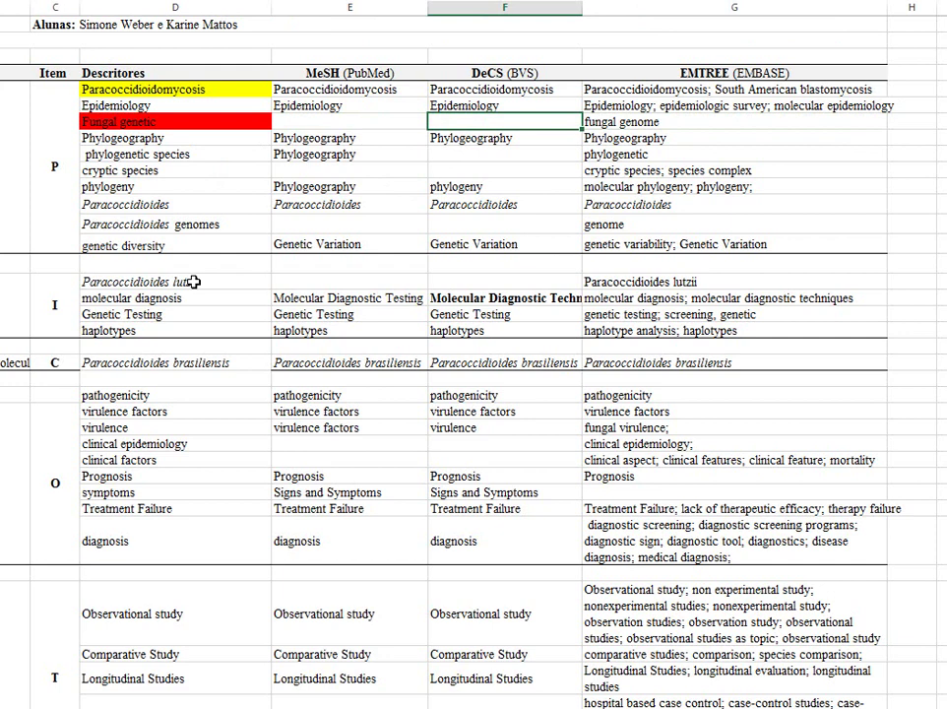
- Change the Phylogeography entry in the Descritores column to Phylogeny
click(157, 140)
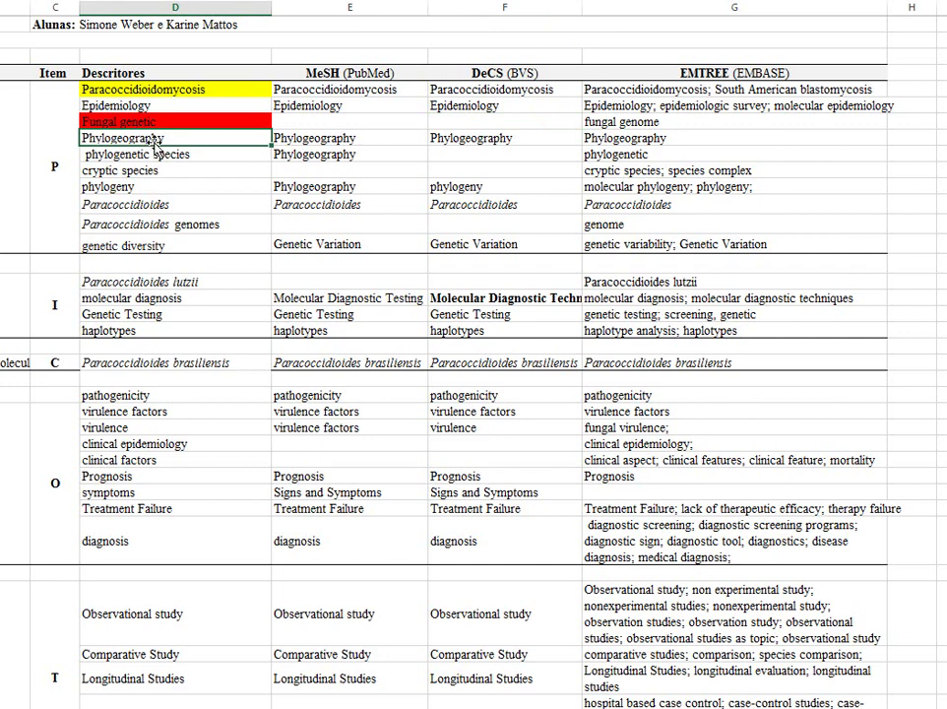
double_click(195, 138)
key(BackSpace)
key(BackSpace)
key(BackSpace)
key(BackSpace)
key(BackSpace)
key(BackSpace)
key(BackSpace)
text(ny)
click(209, 190)
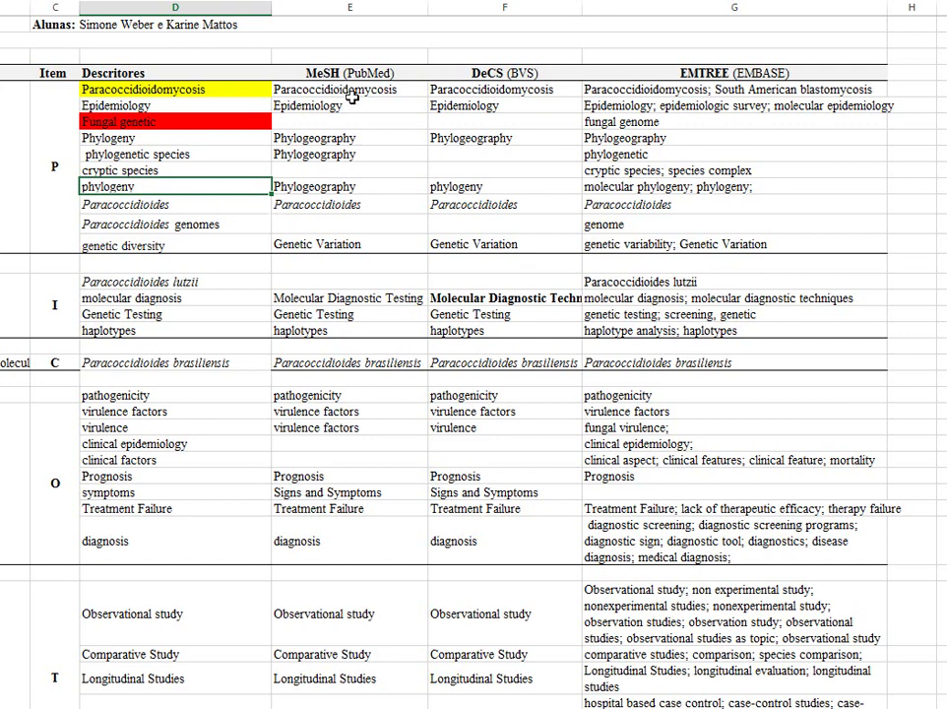
- Compare the lower phylogeny descriptor with its entries in the MeSH, DeCS and EMTREE columns
click(334, 192)
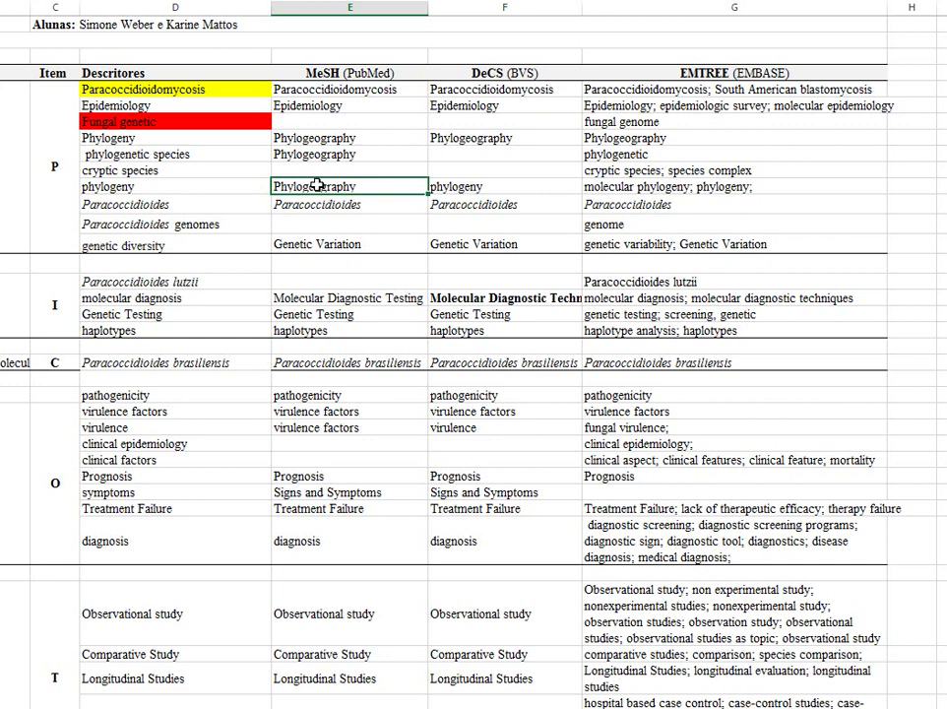
click(164, 190)
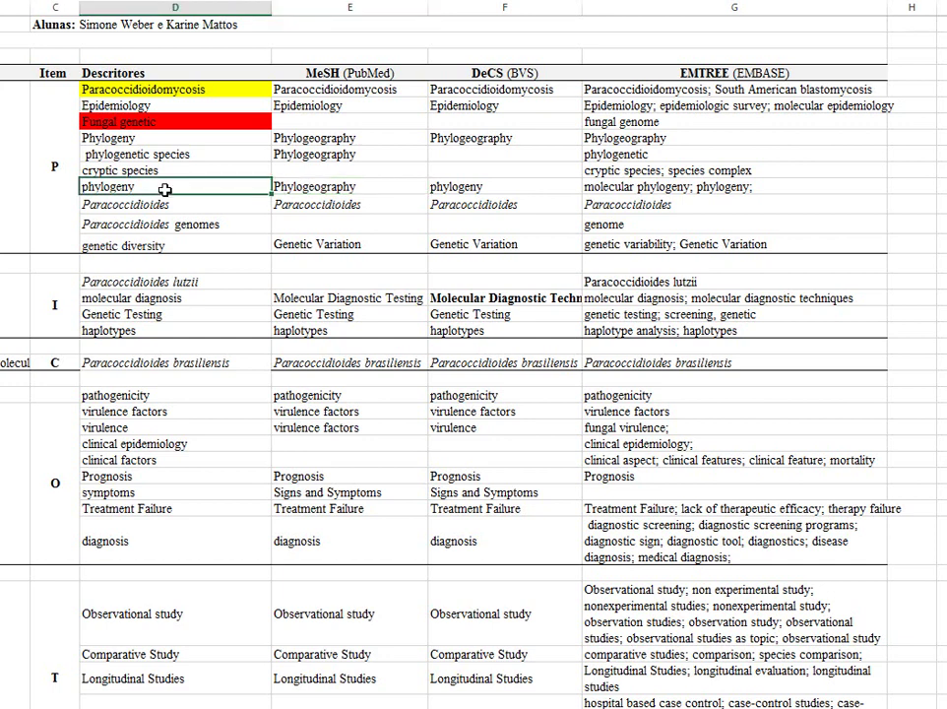
click(337, 186)
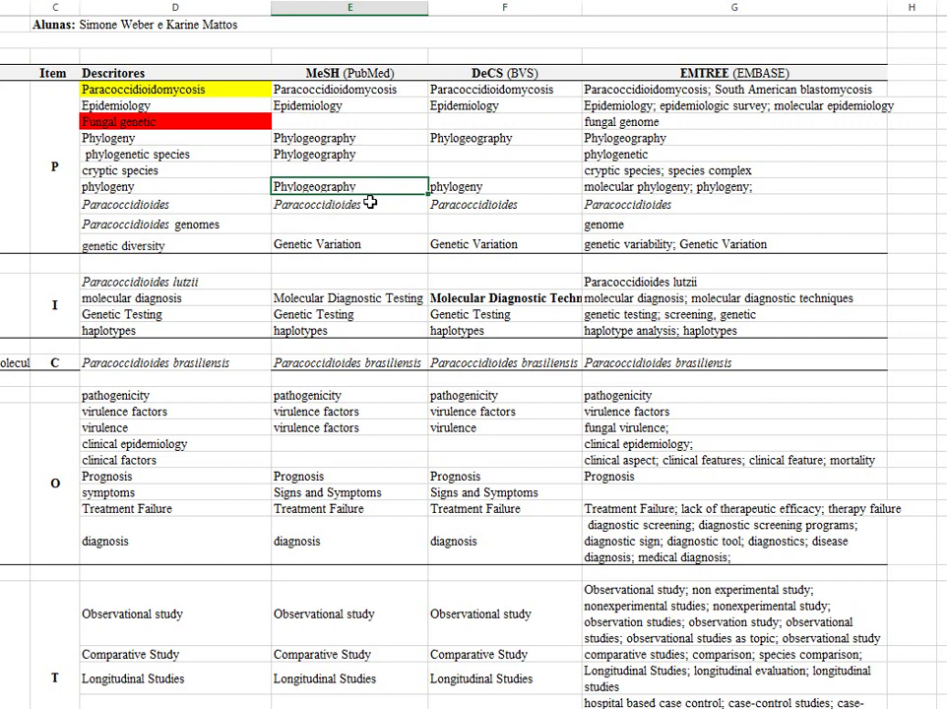
click(192, 194)
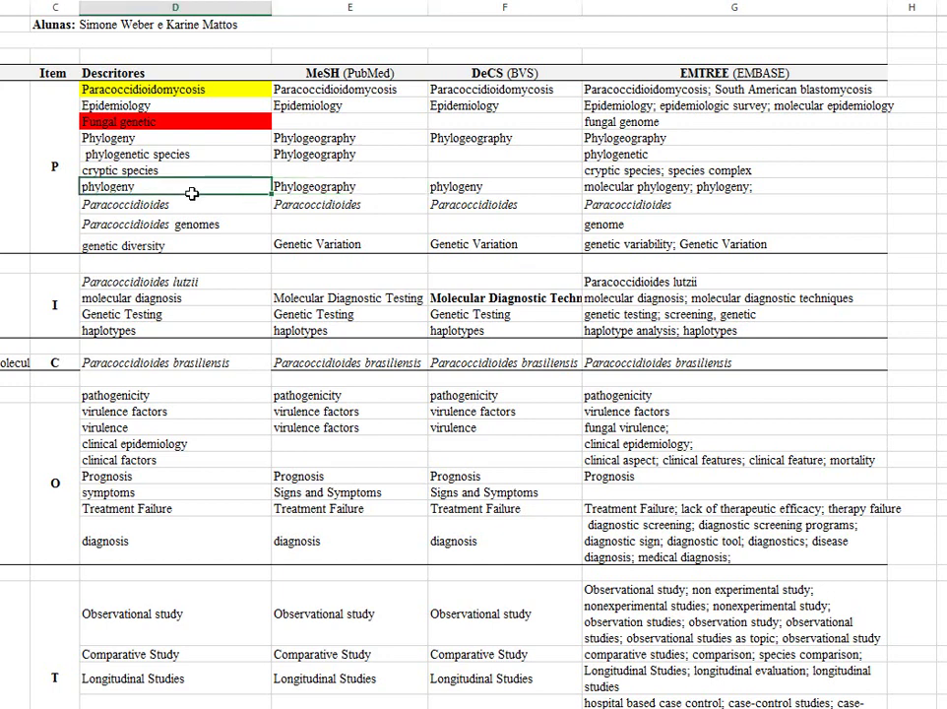
click(311, 187)
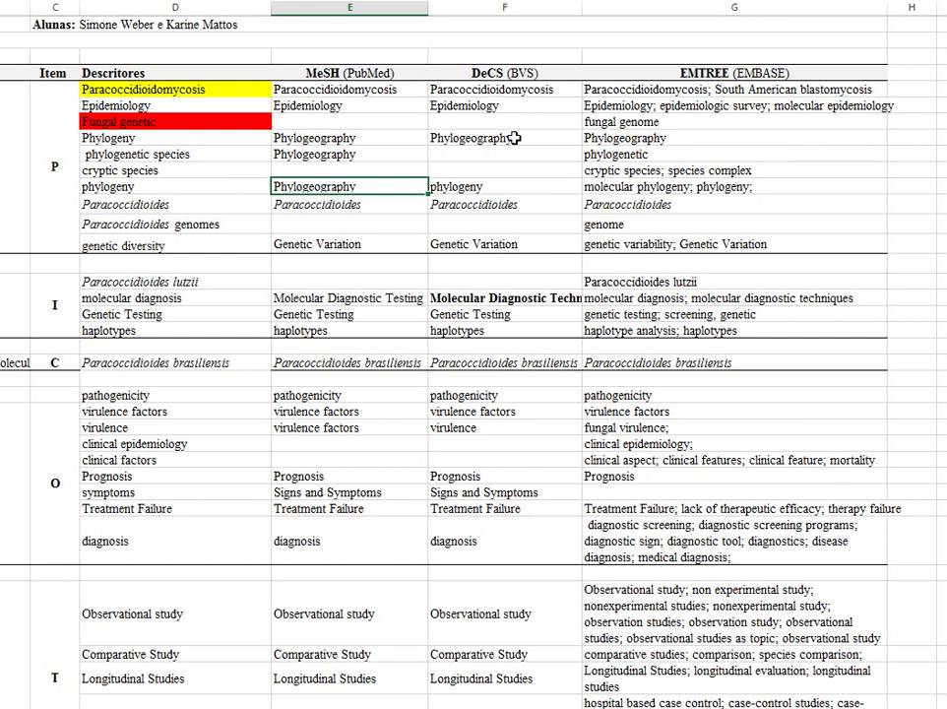
click(512, 189)
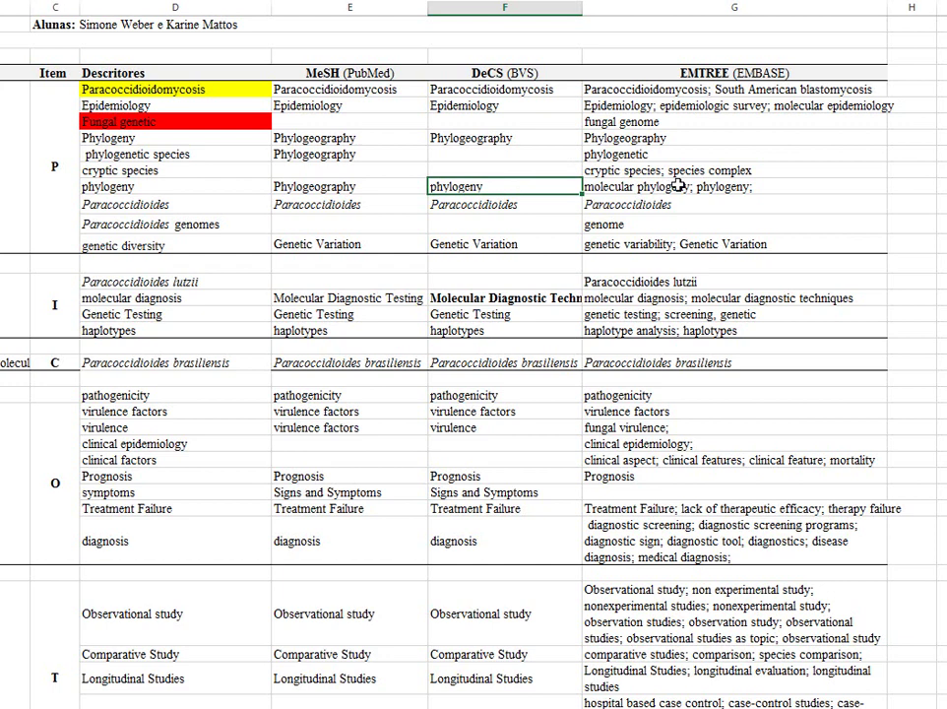
drag(719, 189, 828, 216)
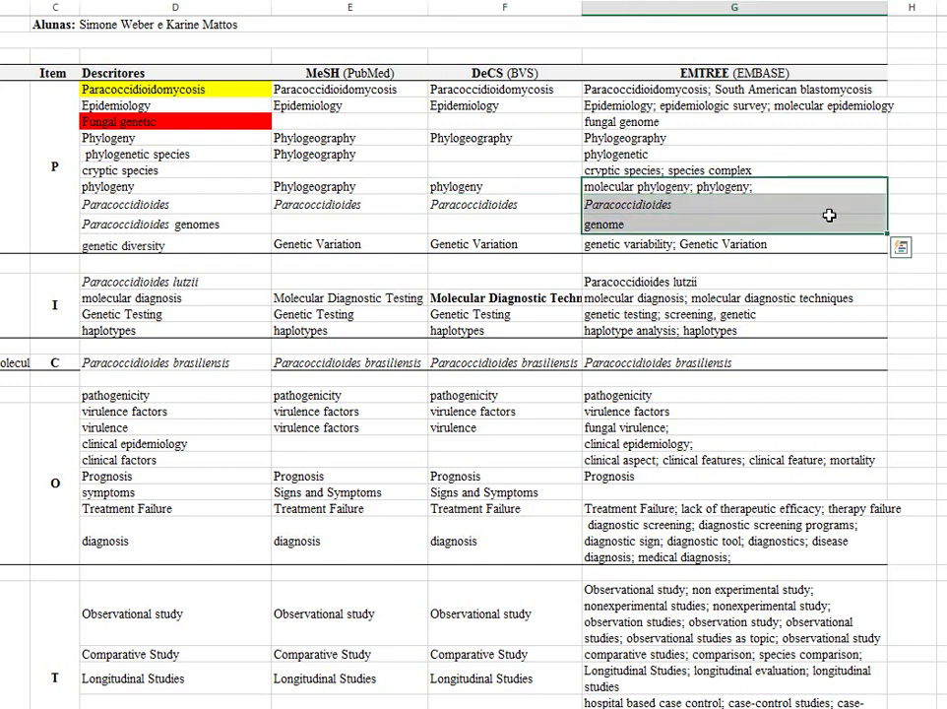
click(823, 187)
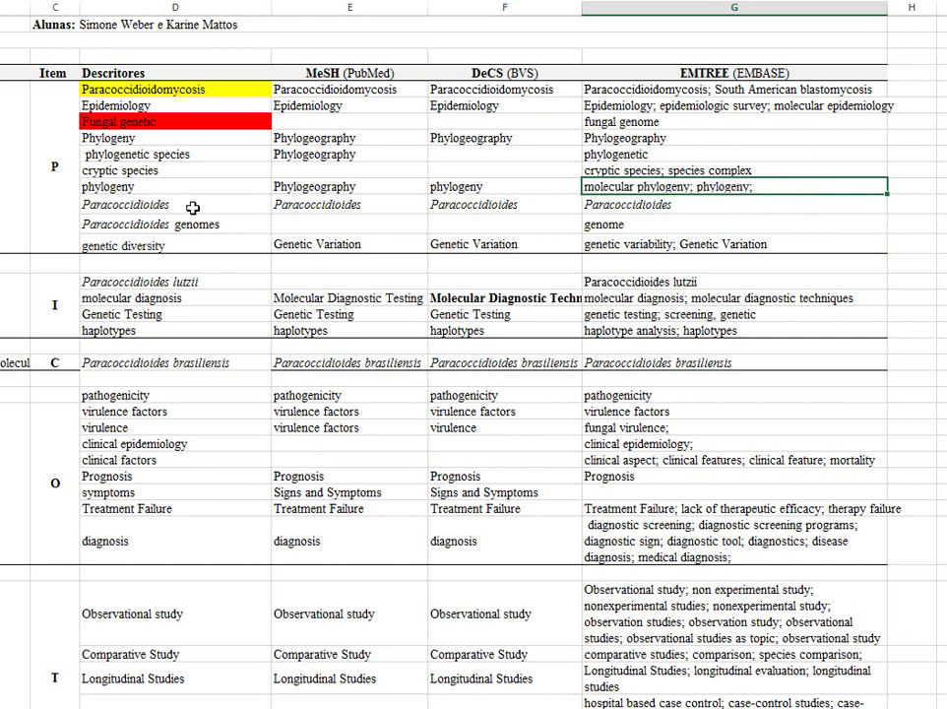
- Copy Phylogeography from the MeSH cell of the phylogeny row into the Descritores cell directly below Fungal genetic
click(165, 139)
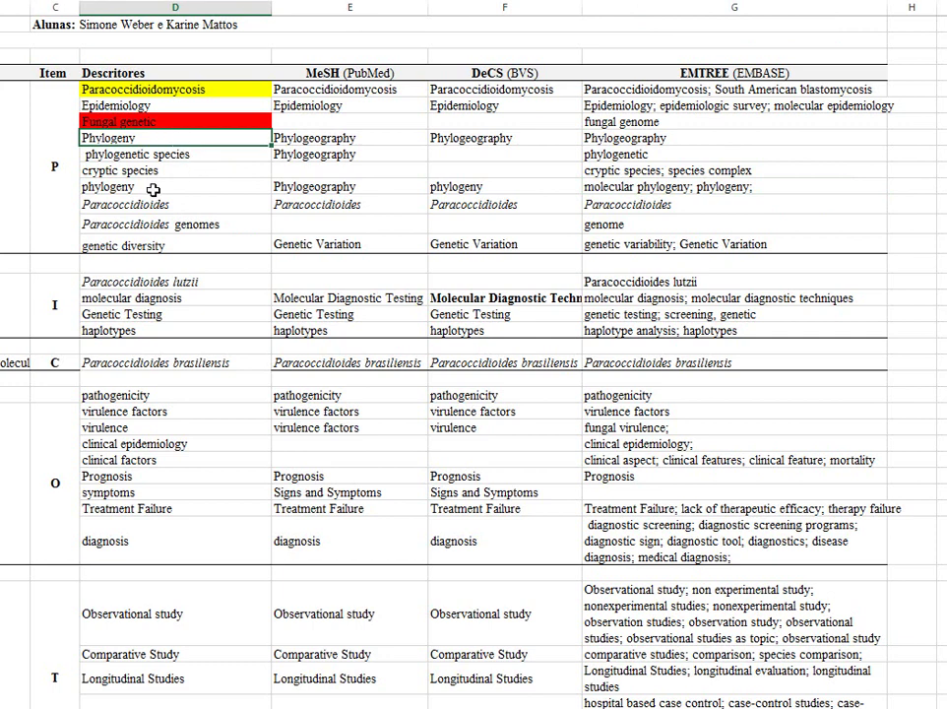
click(301, 185)
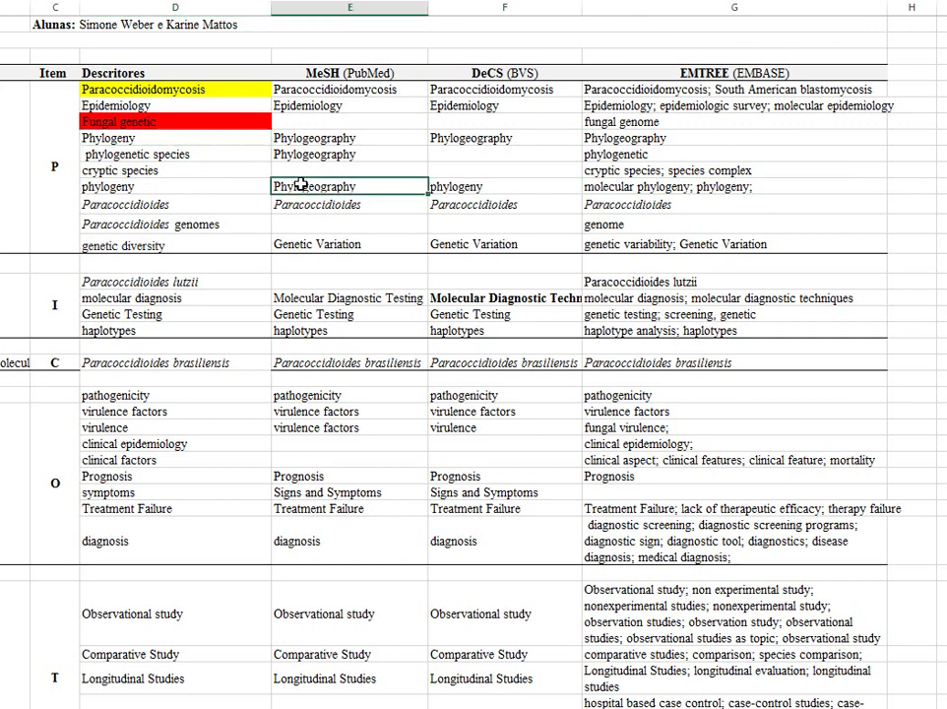
key(ctrl+c)
click(223, 138)
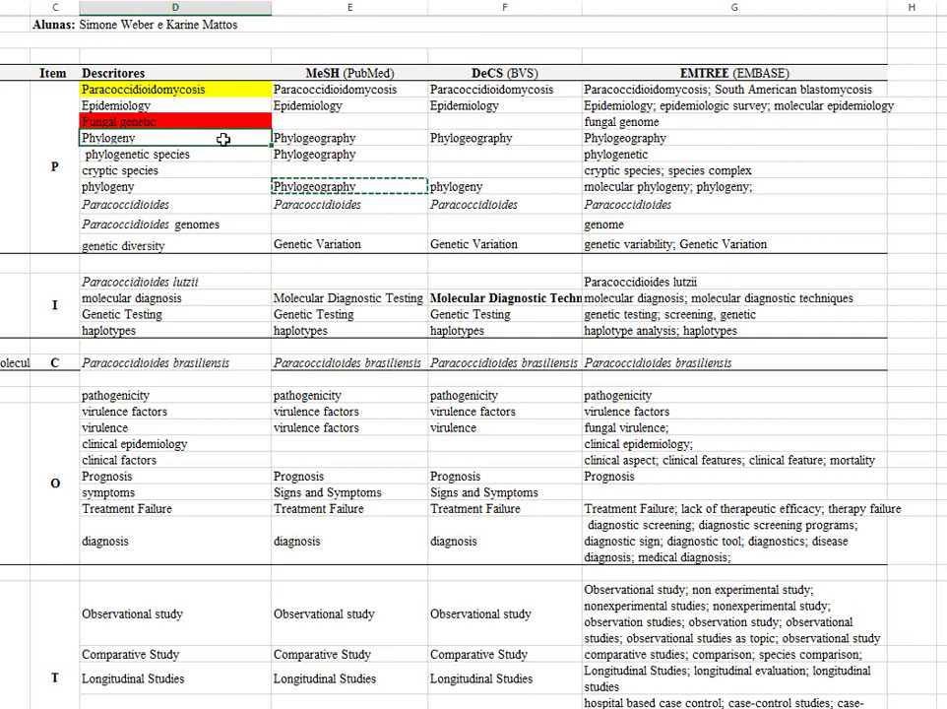
key(ctrl+v)
click(223, 206)
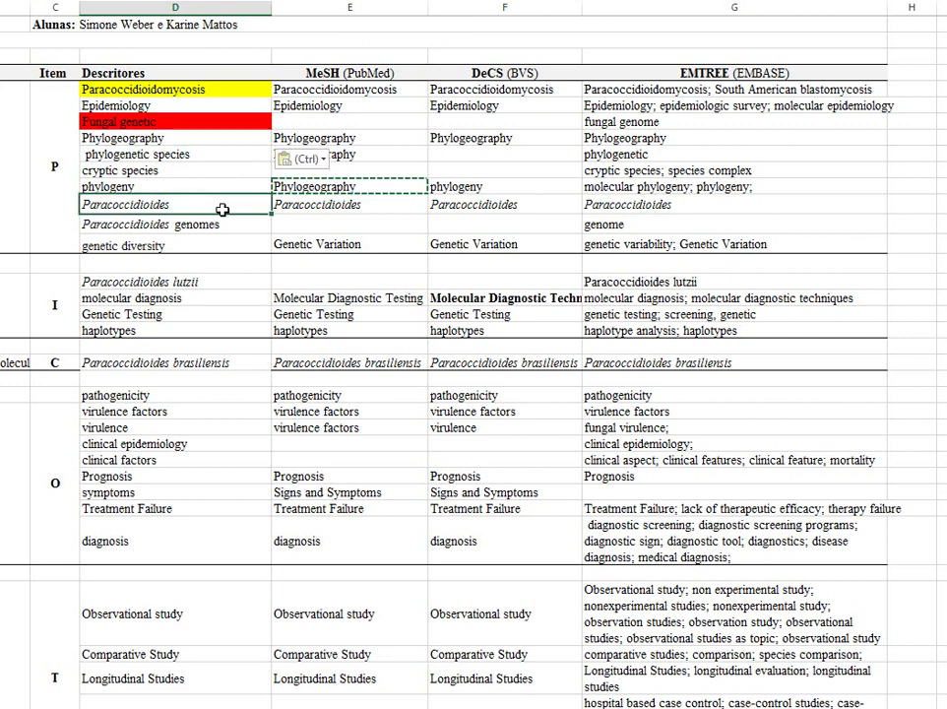
click(311, 186)
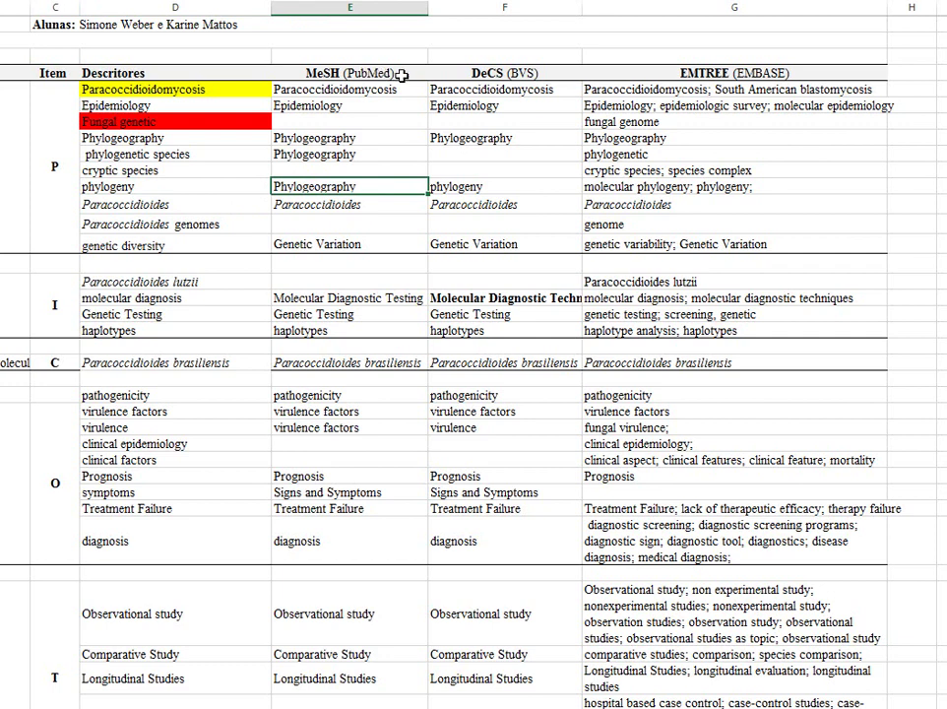
- Compare the DeCS and EMTREE entries of the phylogeny row against the EMTREE and MeSH column headings
click(542, 186)
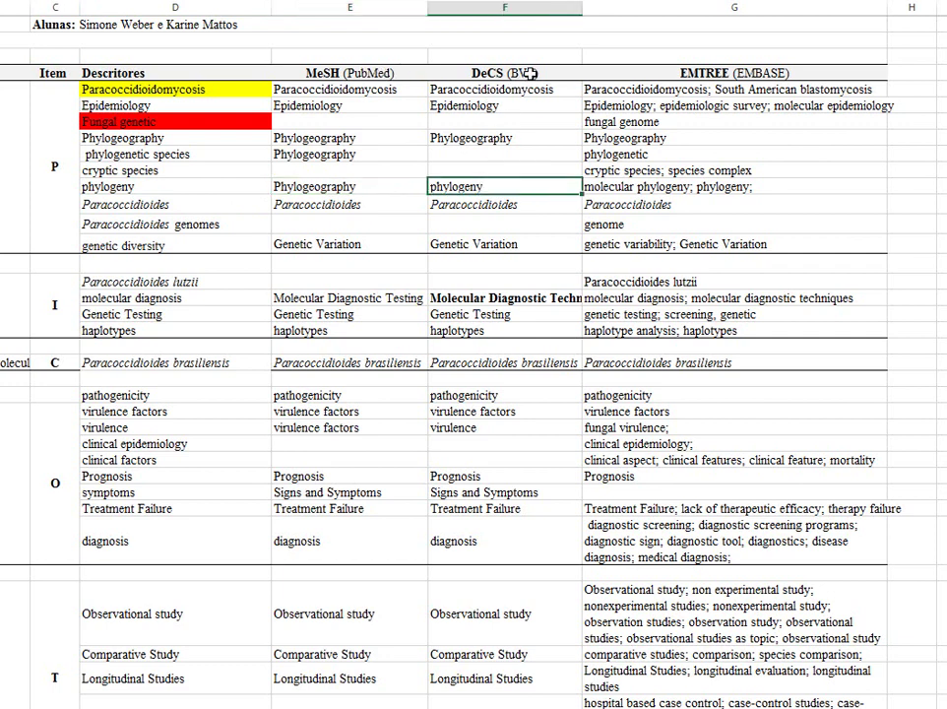
click(648, 186)
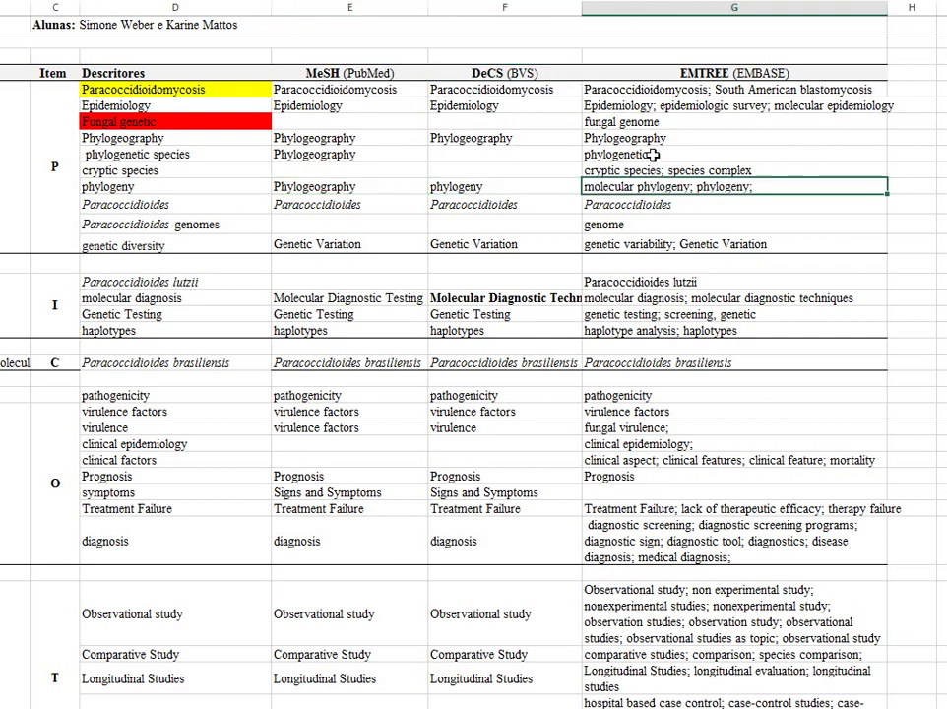
click(676, 71)
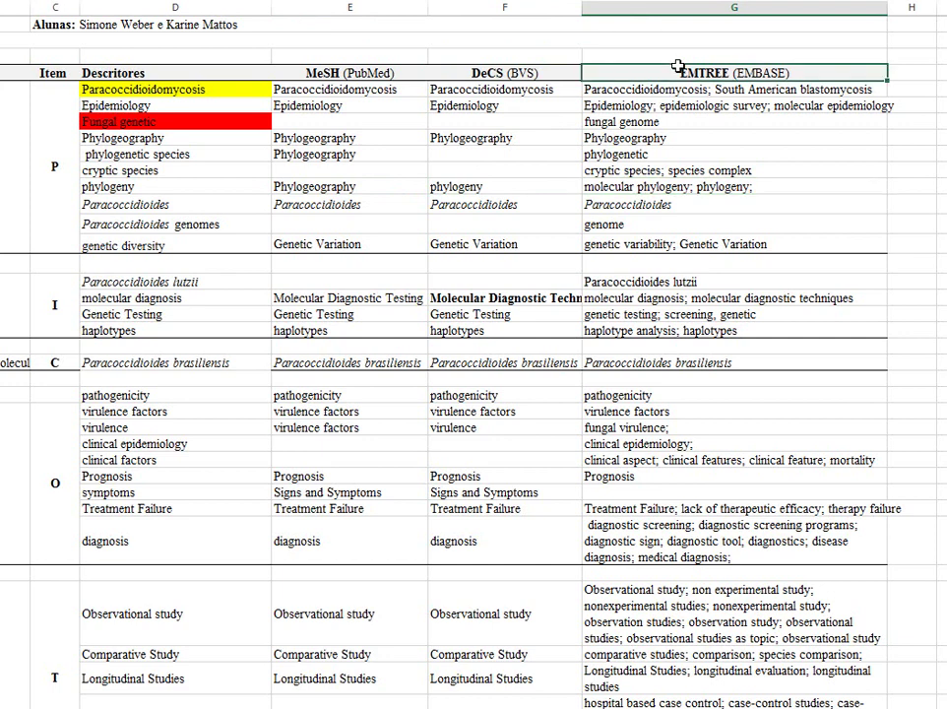
click(378, 72)
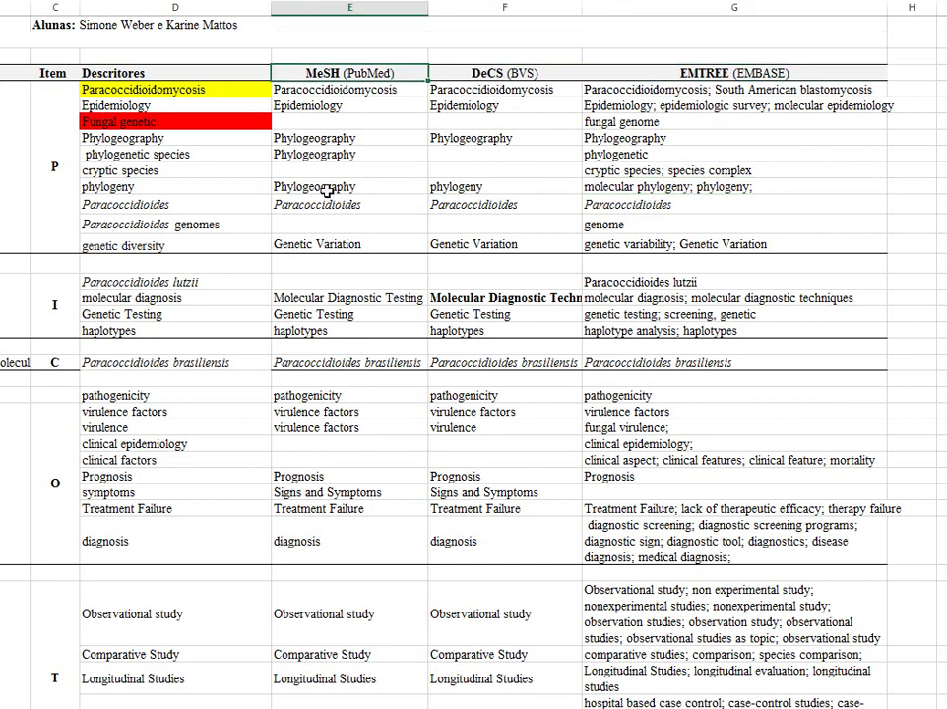
- Check the Phylogeography row across MeSH, DeCS and EMTREE, and fill its Descritores cell with yellow
click(184, 140)
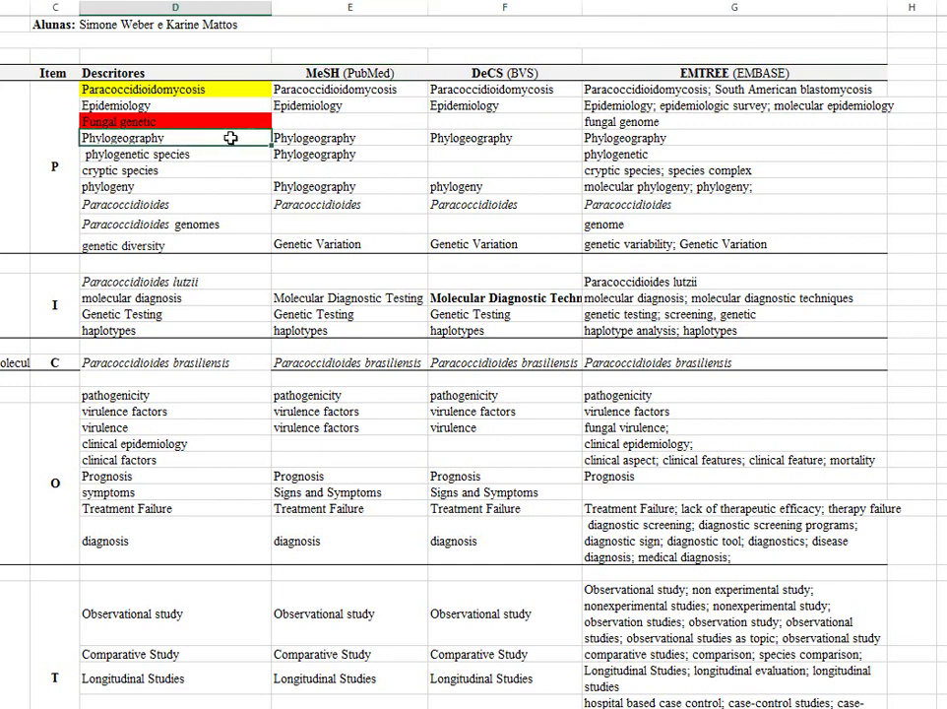
key(Right)
key(Right)
key(Right)
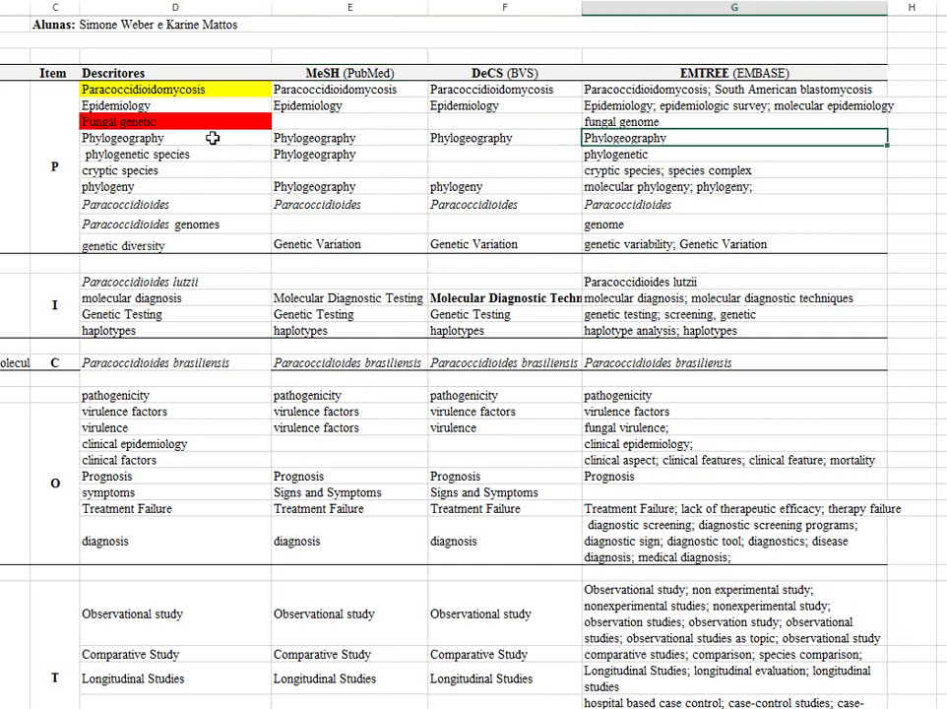
click(212, 138)
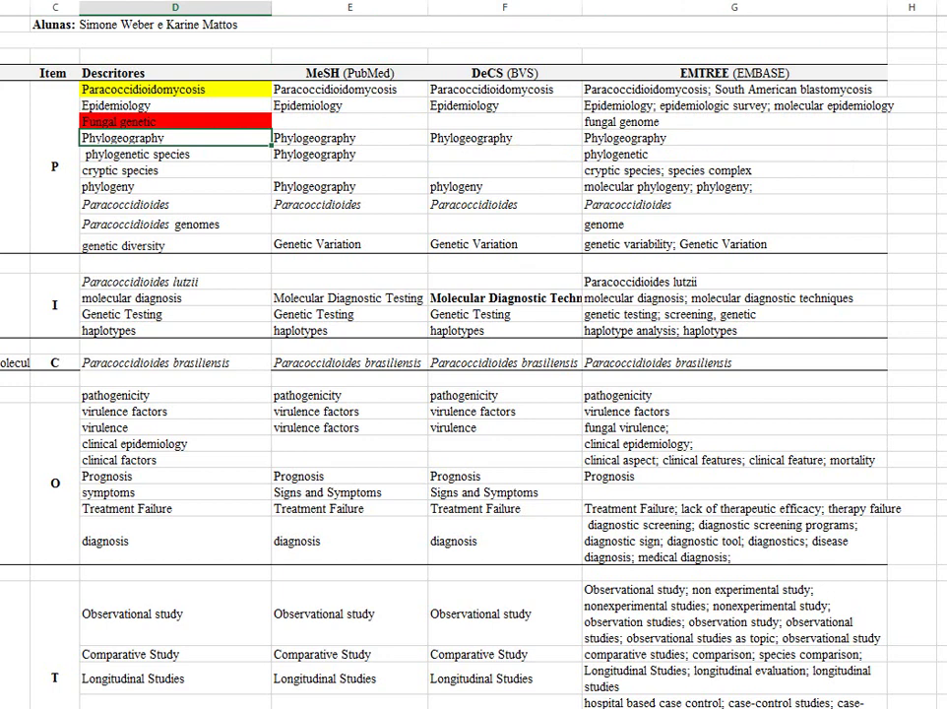
click(2, 2)
click(2, 74)
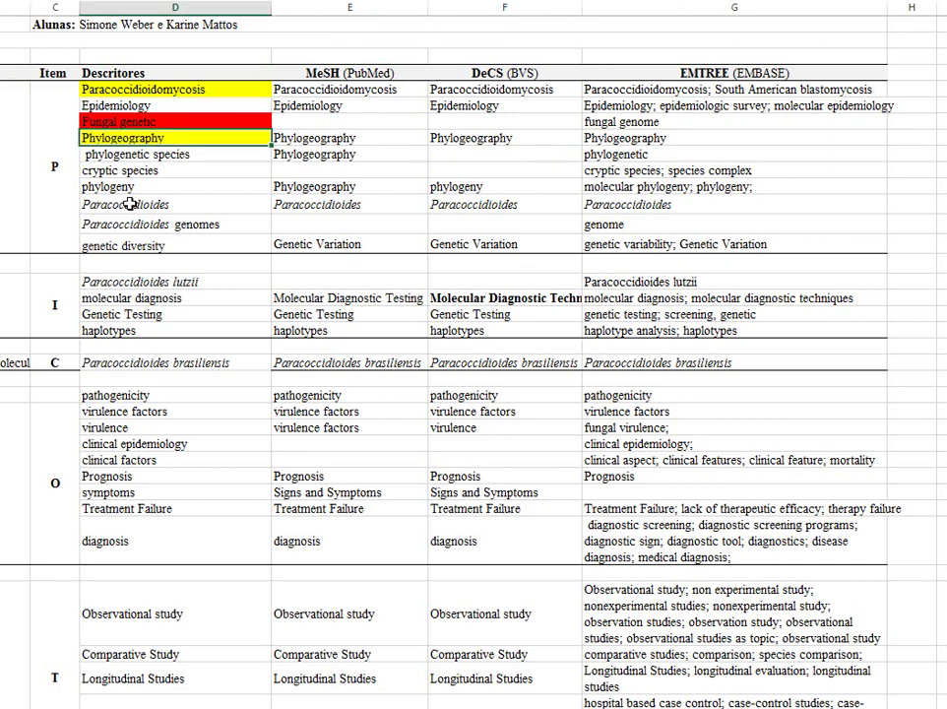
- Examine the Paracoccidioides descriptor in section P and the Prognosis and virulence descriptors in section O
click(129, 204)
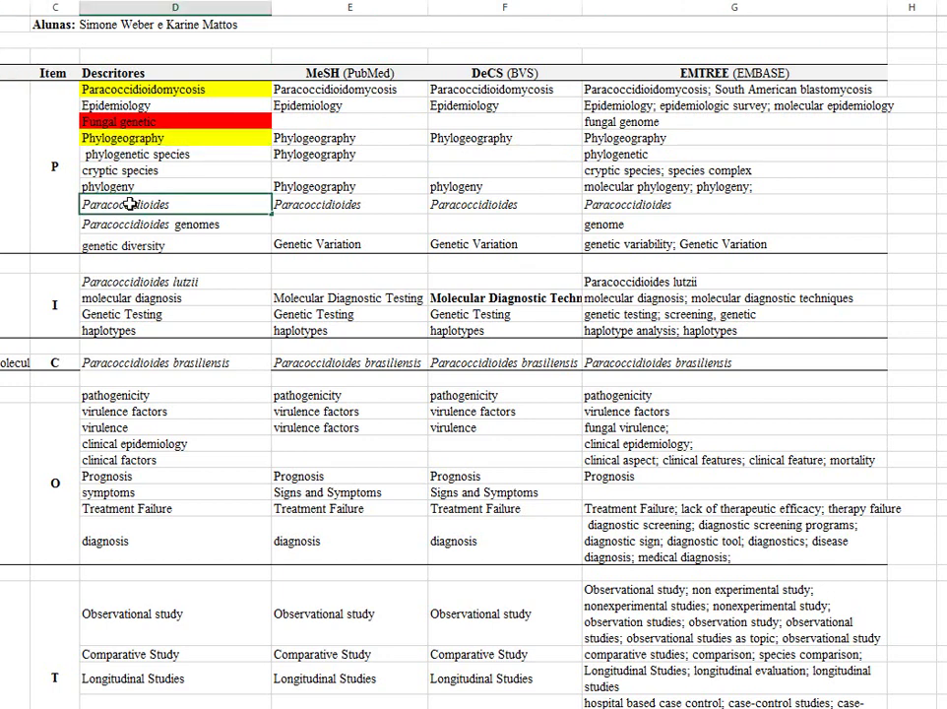
scroll(225, 397, down, 1)
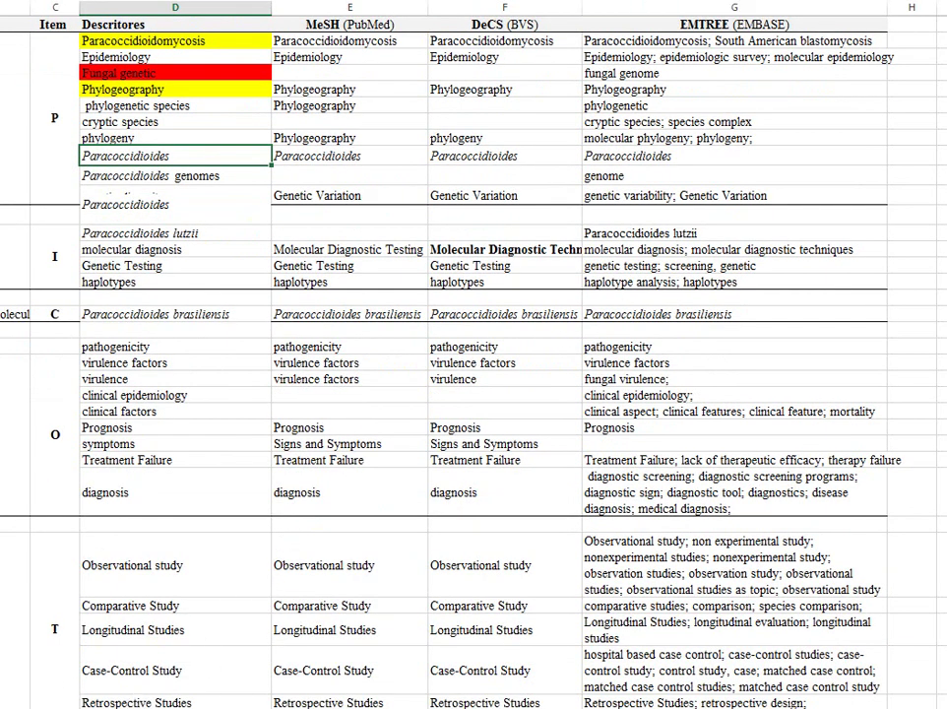
scroll(486, 254, down, 1)
click(195, 379)
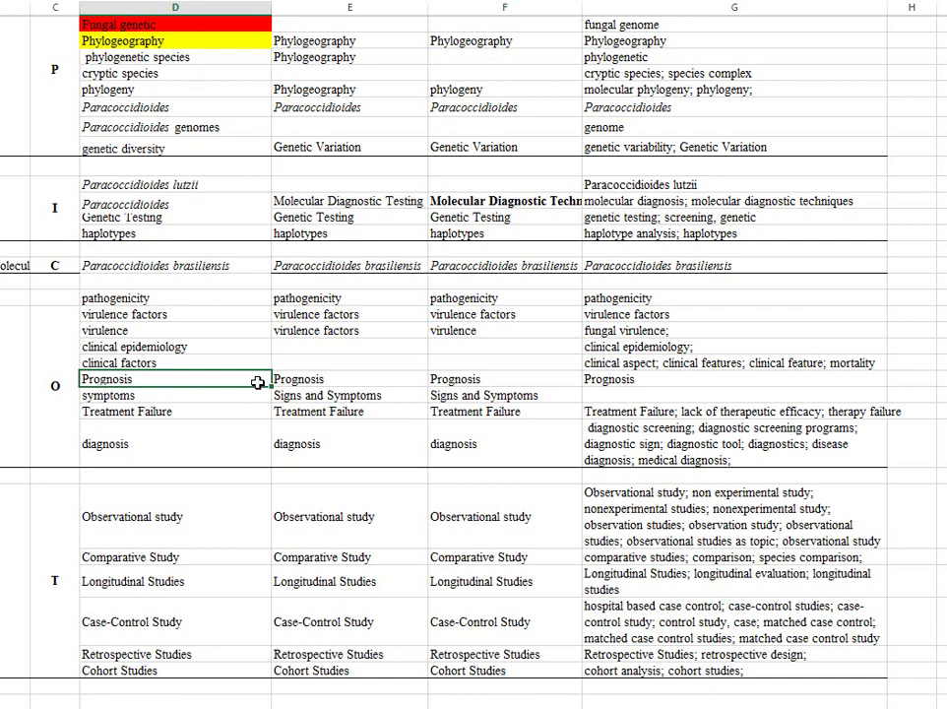
click(196, 333)
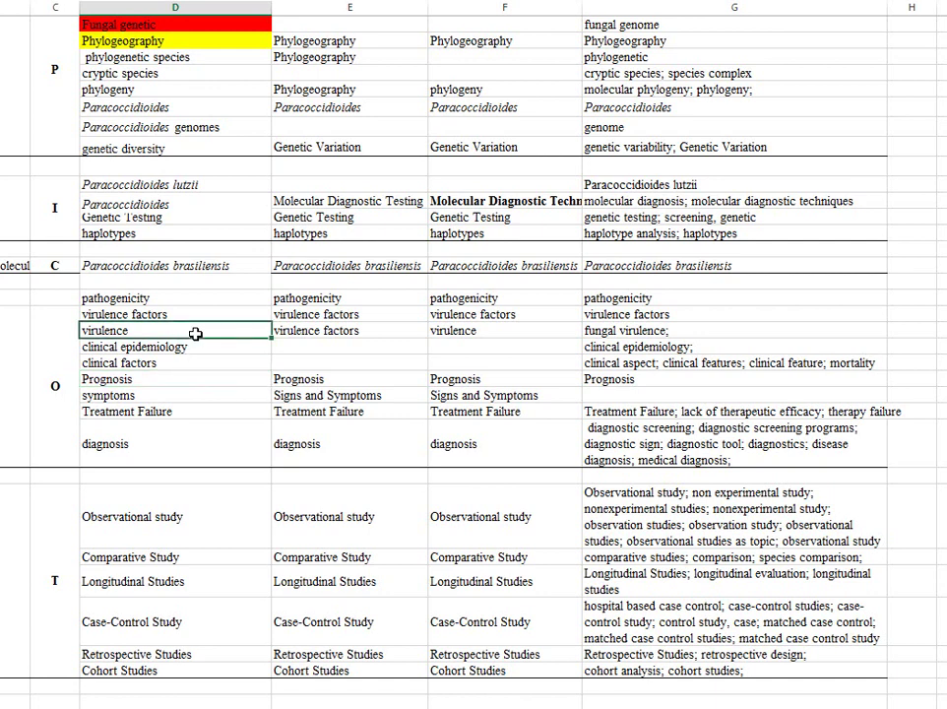